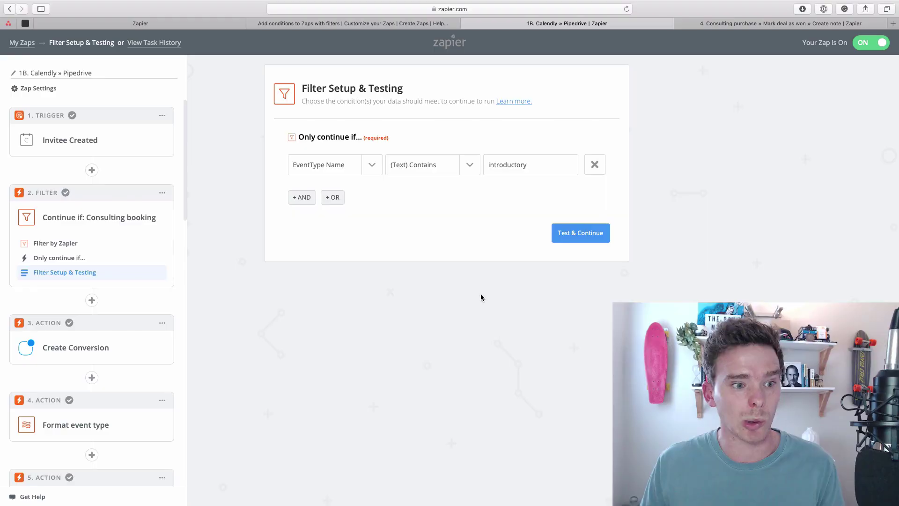
{"action": "left_click", "coordinate": [88, 148]}
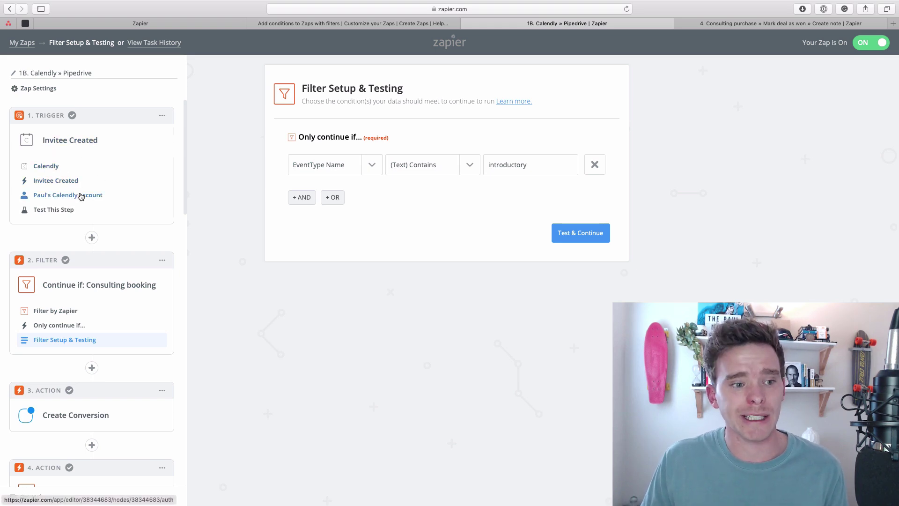
{"action": "left_click", "coordinate": [69, 146]}
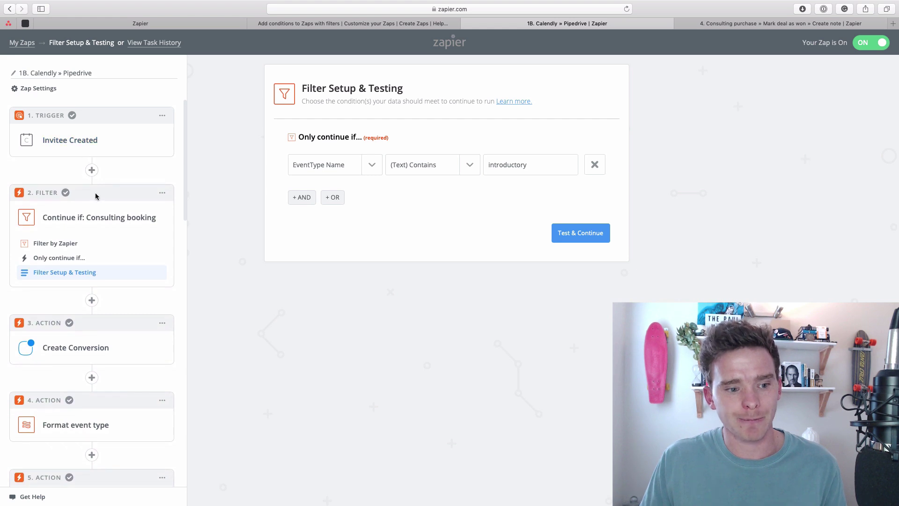
{"action": "scroll", "coordinate": [125, 220], "scroll_direction": "down", "scroll_amount": 4}
{"action": "scroll", "coordinate": [122, 218], "scroll_direction": "up", "scroll_amount": 4}
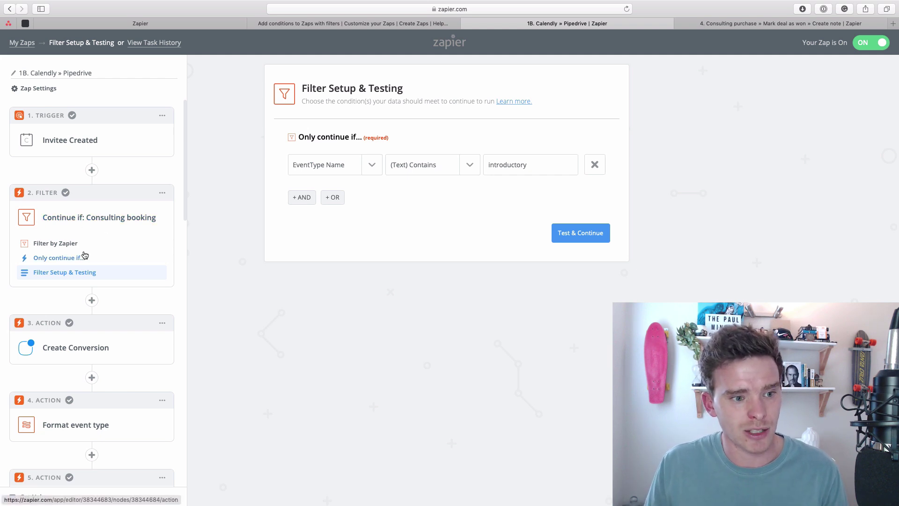
Add a Filter step after the Calendly trigger, then reopen the Consulting booking filter's conditions
{"action": "left_click", "coordinate": [92, 170]}
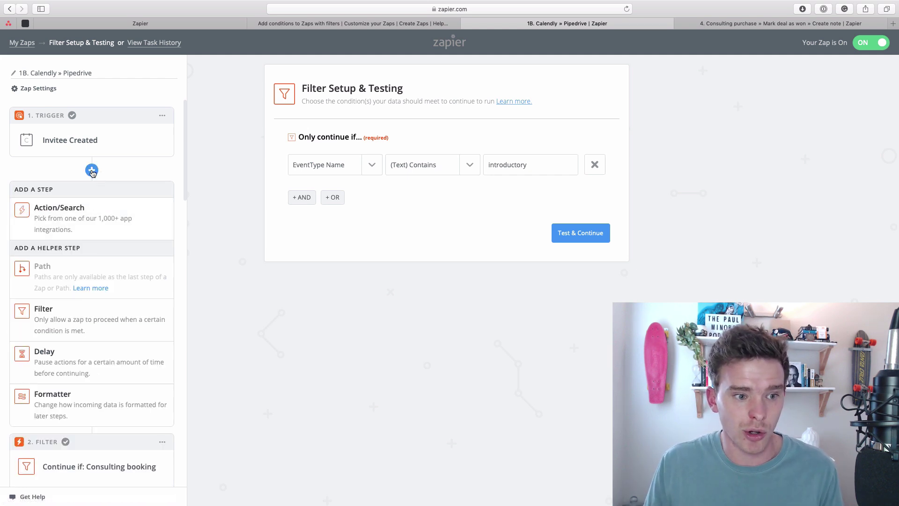
{"action": "left_click", "coordinate": [92, 314]}
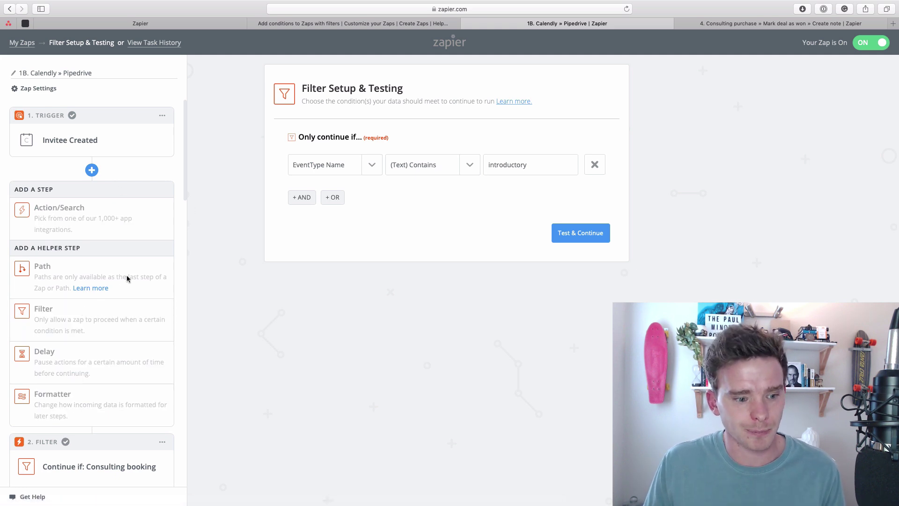
{"action": "scroll", "coordinate": [125, 280], "scroll_direction": "down", "scroll_amount": 4}
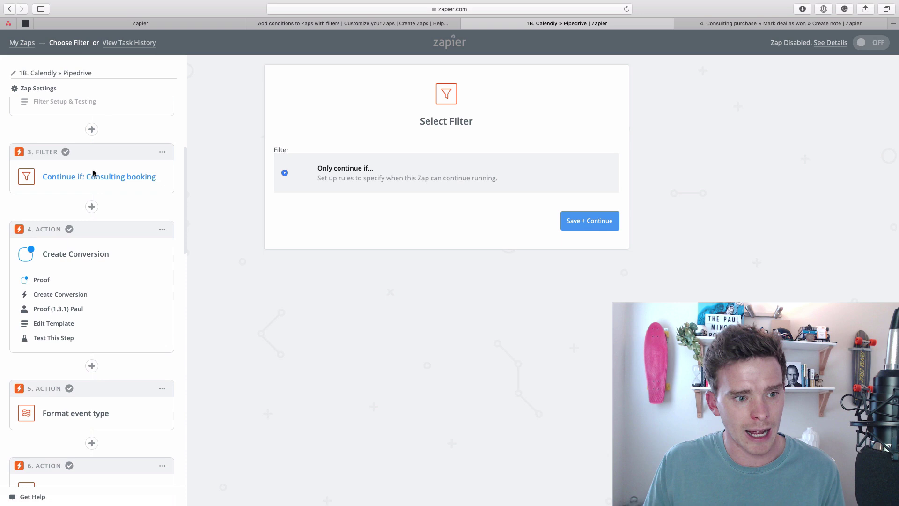
{"action": "left_click", "coordinate": [71, 233]}
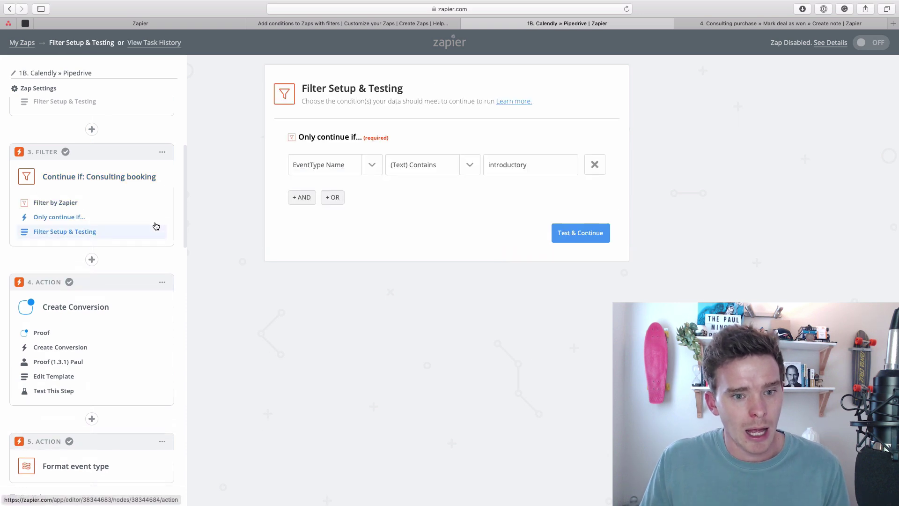
{"action": "left_click", "coordinate": [372, 169]}
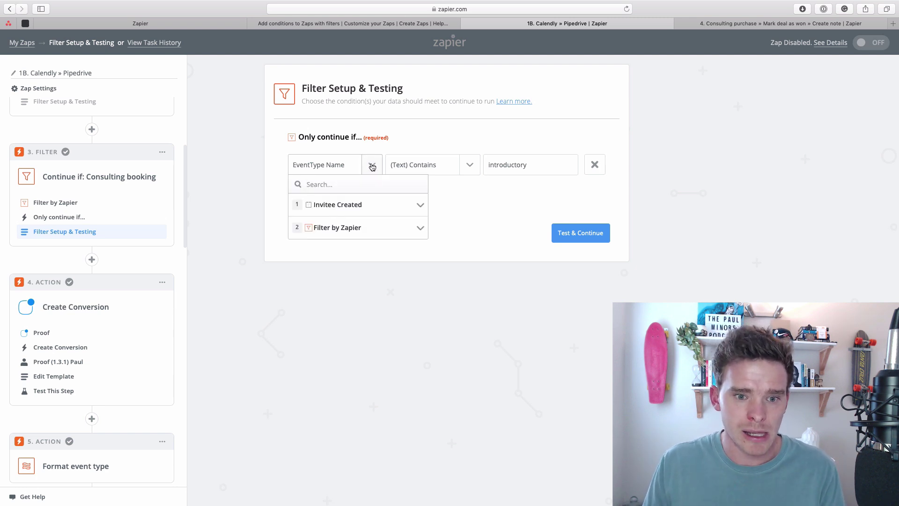
{"action": "left_click", "coordinate": [397, 207]}
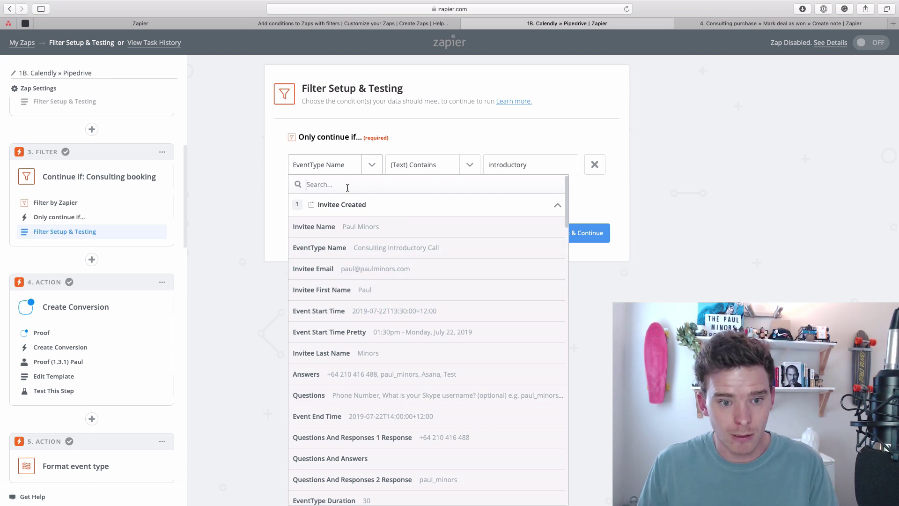
{"action": "type", "text": "event type"}
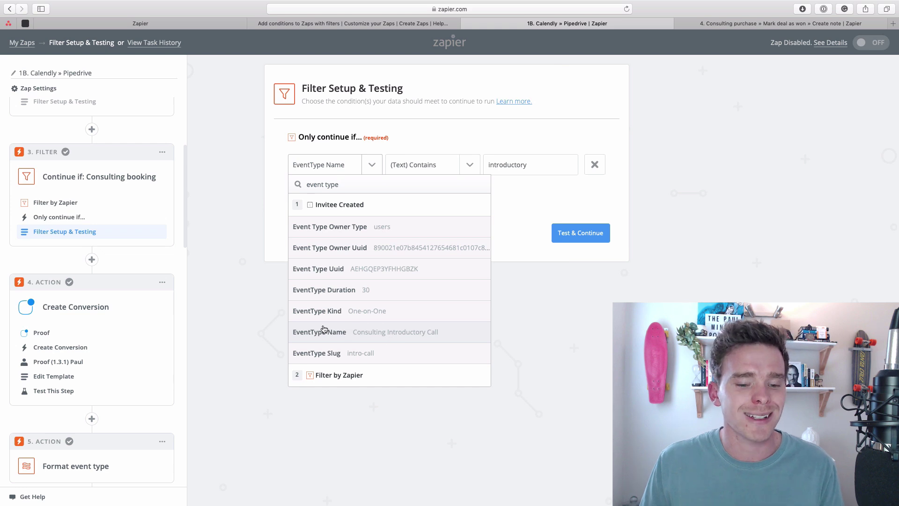
{"action": "left_click", "coordinate": [235, 260]}
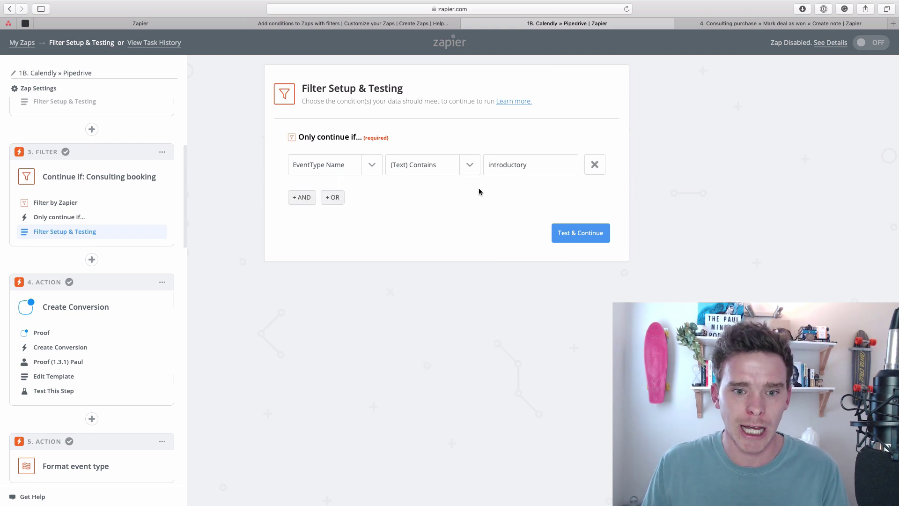
{"action": "left_click", "coordinate": [463, 173]}
{"action": "scroll", "coordinate": [443, 234], "scroll_direction": "down", "scroll_amount": 3}
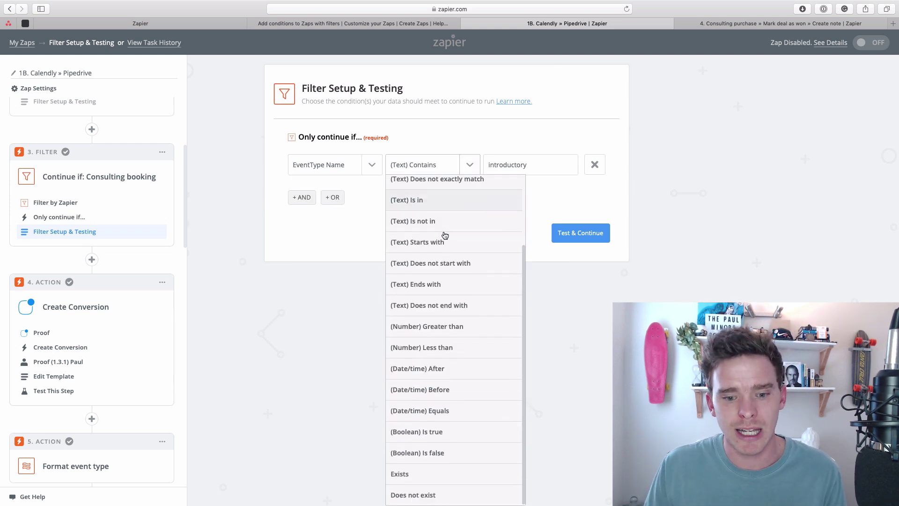
{"action": "scroll", "coordinate": [444, 236], "scroll_direction": "up", "scroll_amount": 3}
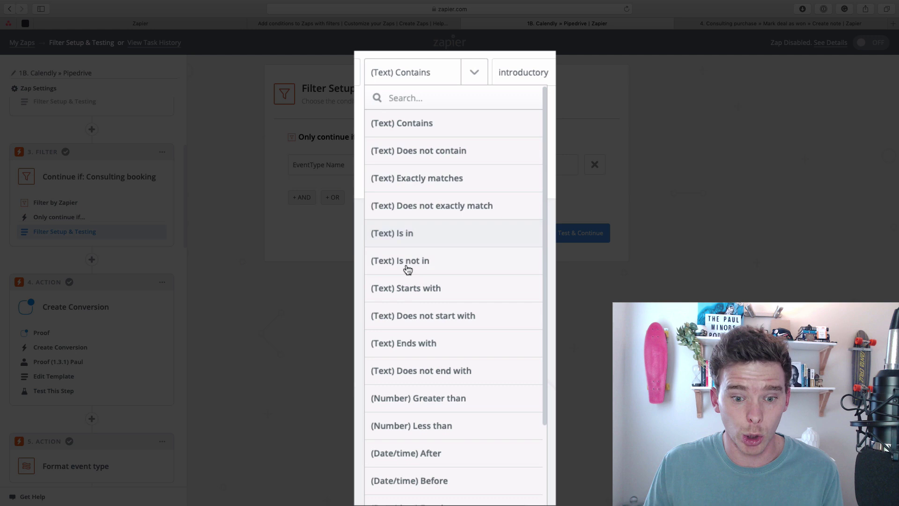
{"action": "scroll", "coordinate": [413, 301], "scroll_direction": "down", "scroll_amount": 3}
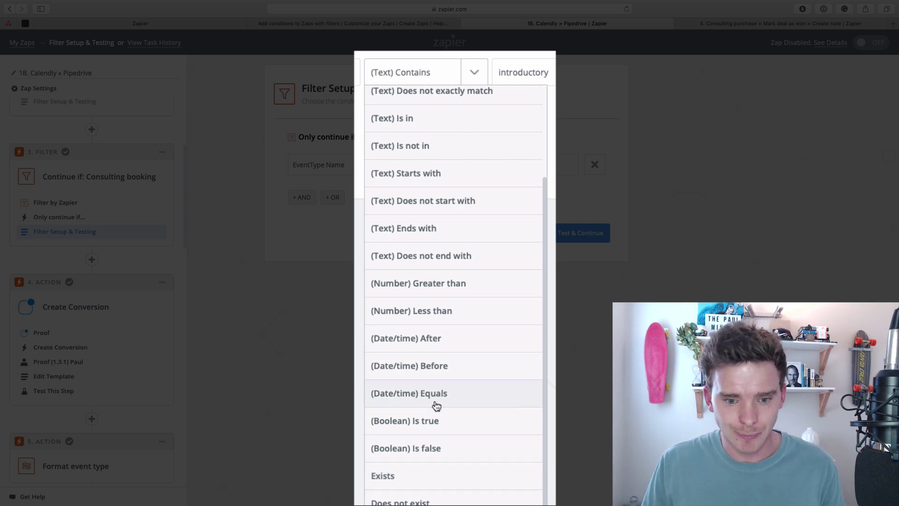
{"action": "scroll", "coordinate": [433, 403], "scroll_direction": "up", "scroll_amount": 1}
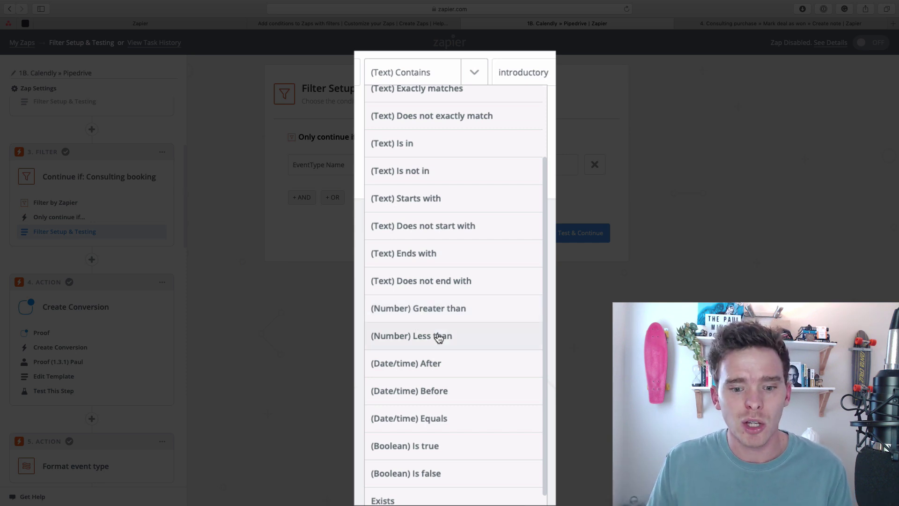
{"action": "scroll", "coordinate": [441, 337], "scroll_direction": "up", "scroll_amount": 3}
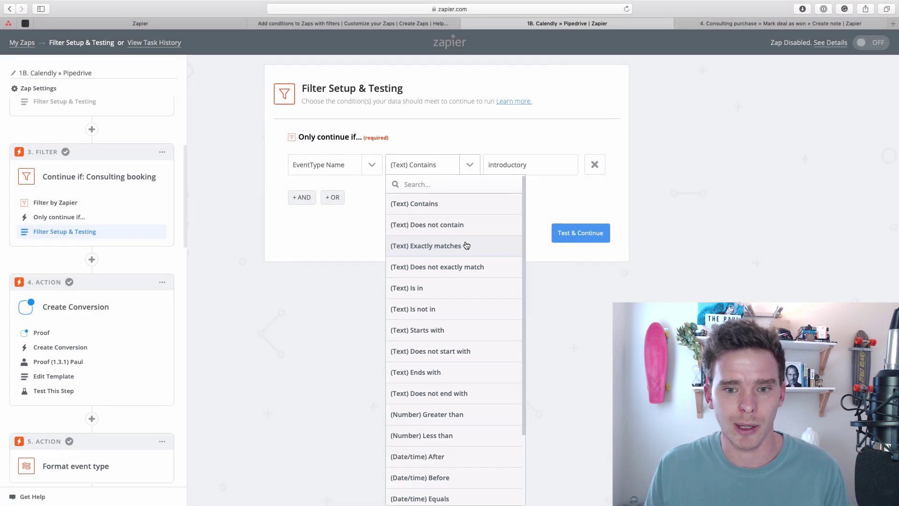
{"action": "left_click", "coordinate": [468, 166]}
Keep the condition as EventType Name Contains 'introductory' and switch to the Consulting purchase zap
{"action": "left_click_drag", "start_coordinate": [529, 165], "coordinate": [487, 164]}
{"action": "left_click", "coordinate": [508, 179]}
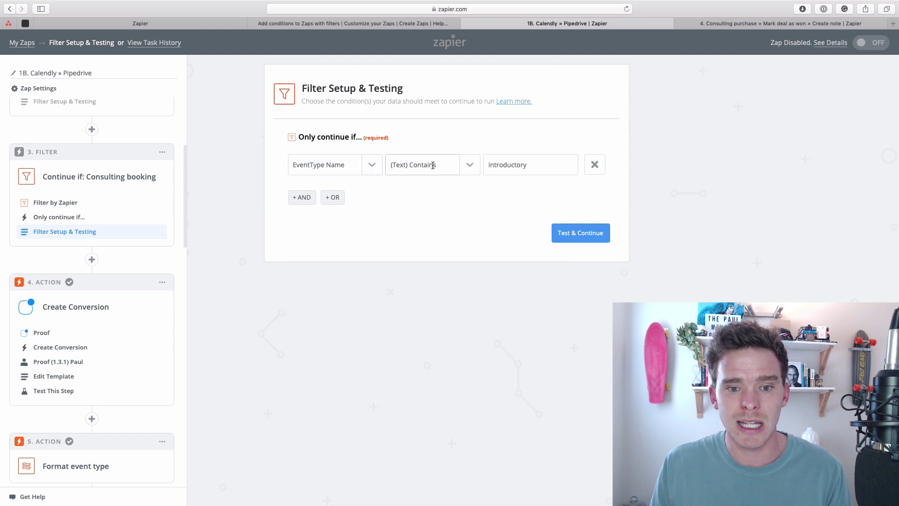
{"action": "left_click", "coordinate": [368, 165]}
{"action": "type", "text": "event type"}
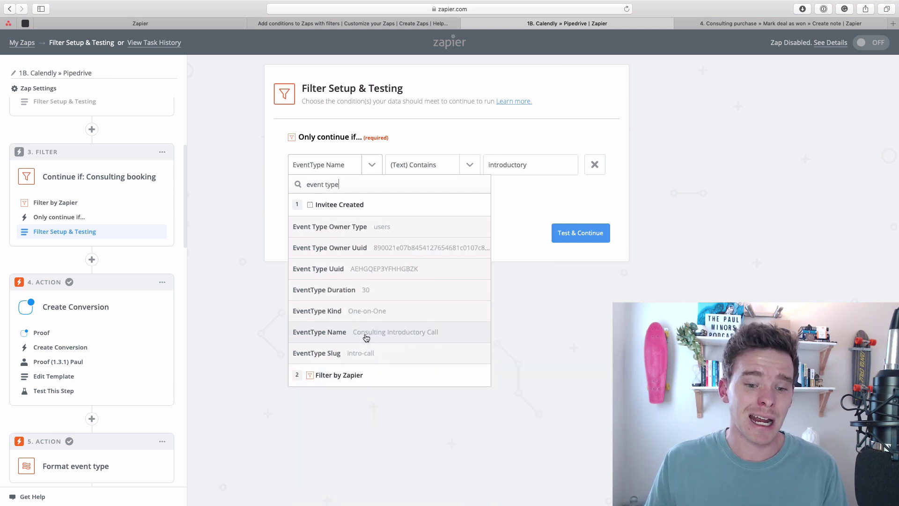
{"action": "left_click", "coordinate": [547, 347]}
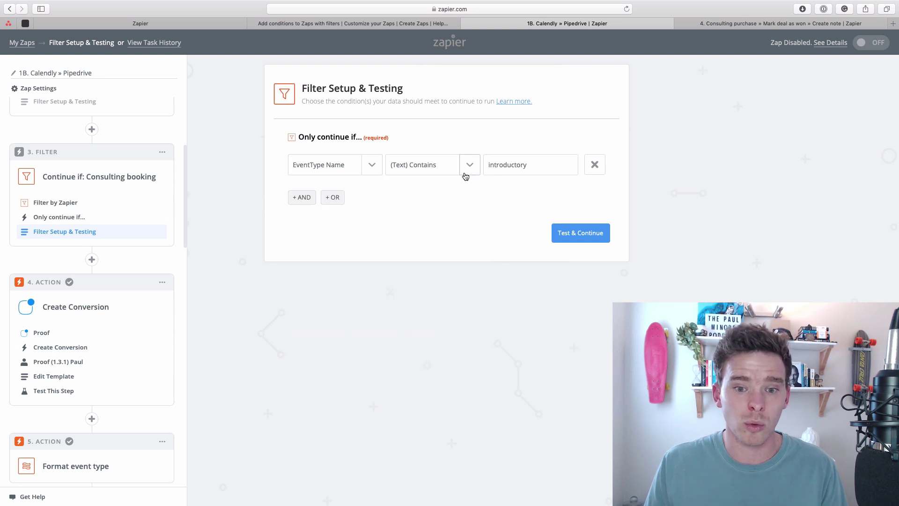
{"action": "left_click", "coordinate": [470, 165]}
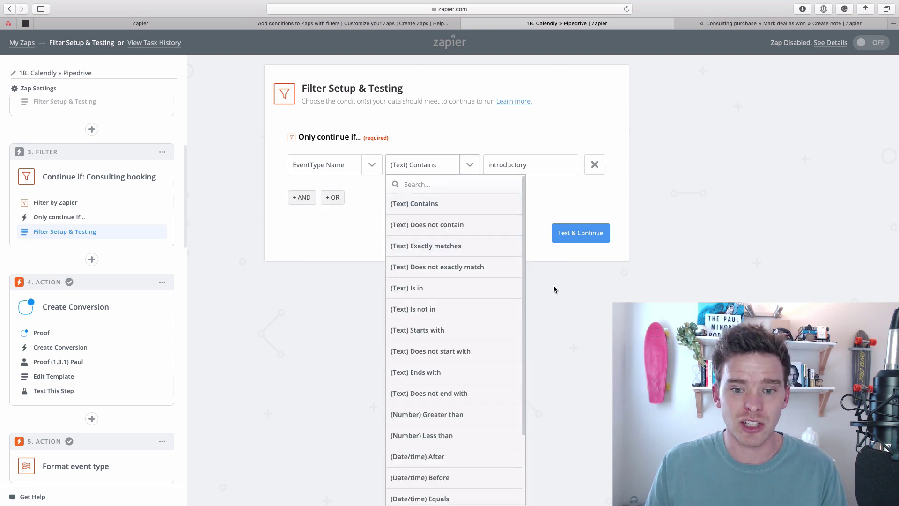
{"action": "left_click", "coordinate": [461, 200]}
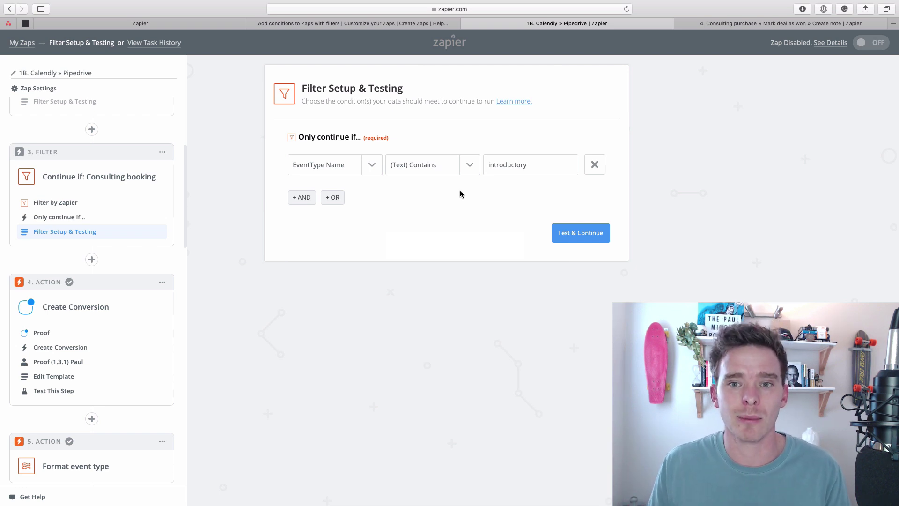
{"action": "left_click", "coordinate": [749, 23]}
{"action": "scroll", "coordinate": [473, 231], "scroll_direction": "down", "scroll_amount": 1}
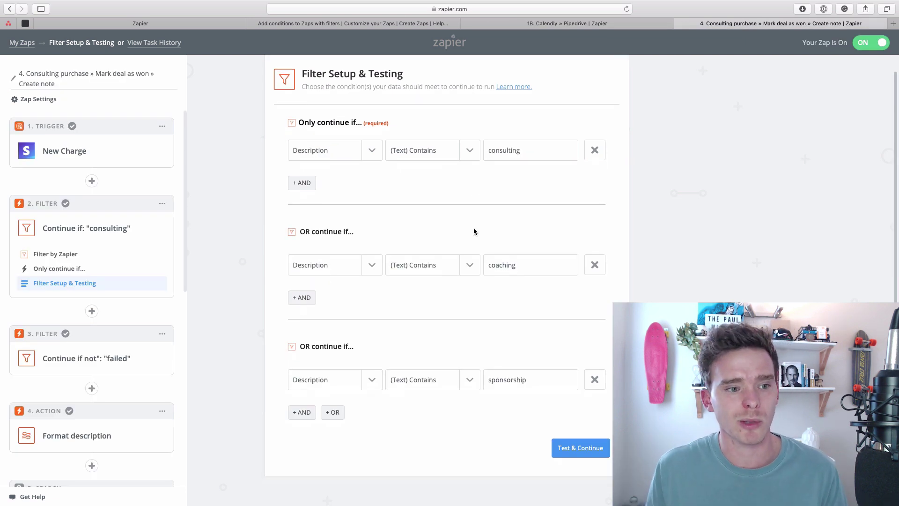
{"action": "left_click", "coordinate": [89, 155]}
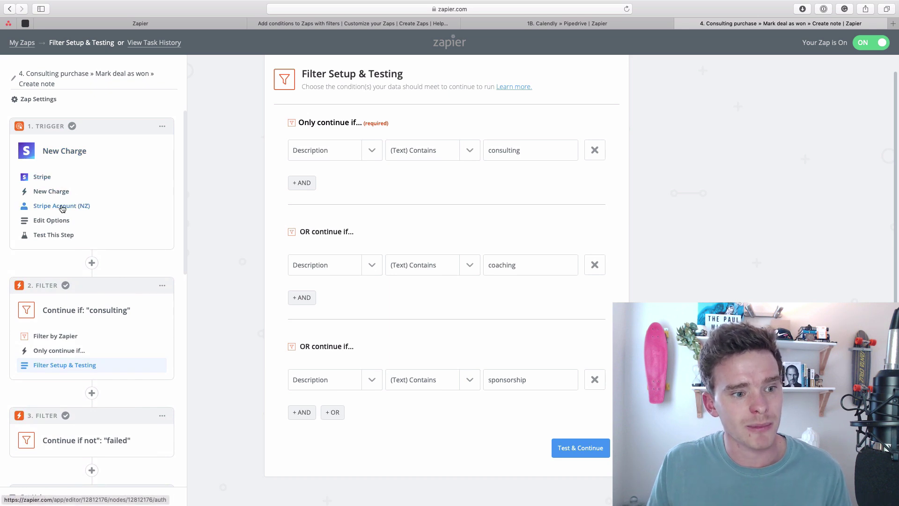
{"action": "left_click", "coordinate": [59, 160]}
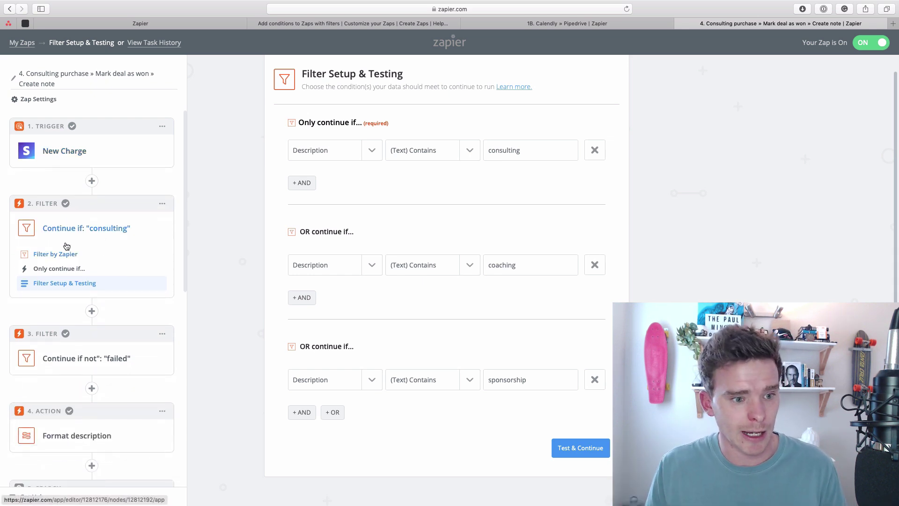
{"action": "scroll", "coordinate": [361, 302], "scroll_direction": "up", "scroll_amount": 1}
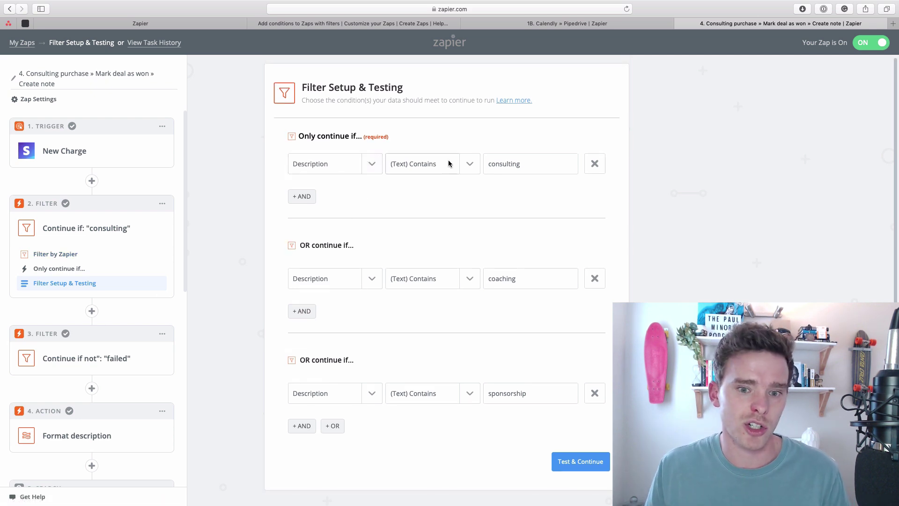
{"action": "left_click_drag", "start_coordinate": [531, 162], "coordinate": [481, 161]}
{"action": "left_click", "coordinate": [448, 249]}
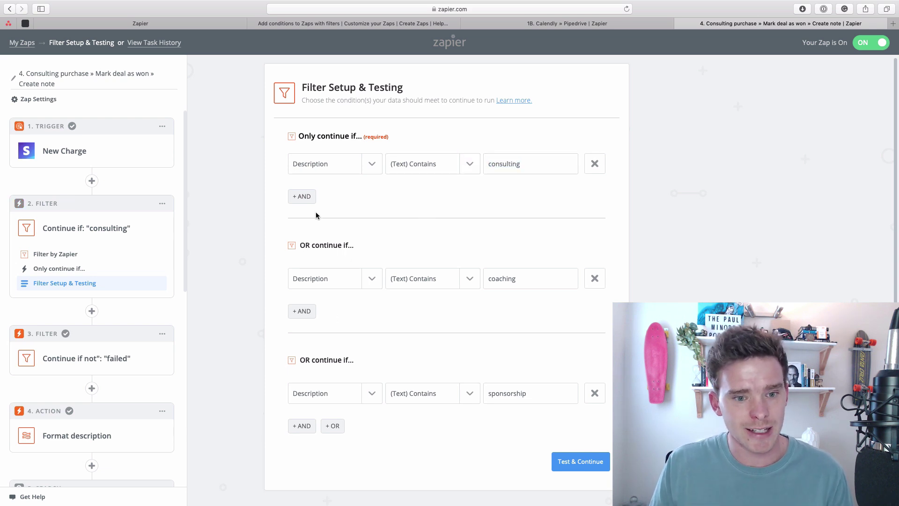
{"action": "left_click_drag", "start_coordinate": [300, 245], "coordinate": [362, 245]}
{"action": "left_click", "coordinate": [324, 269]}
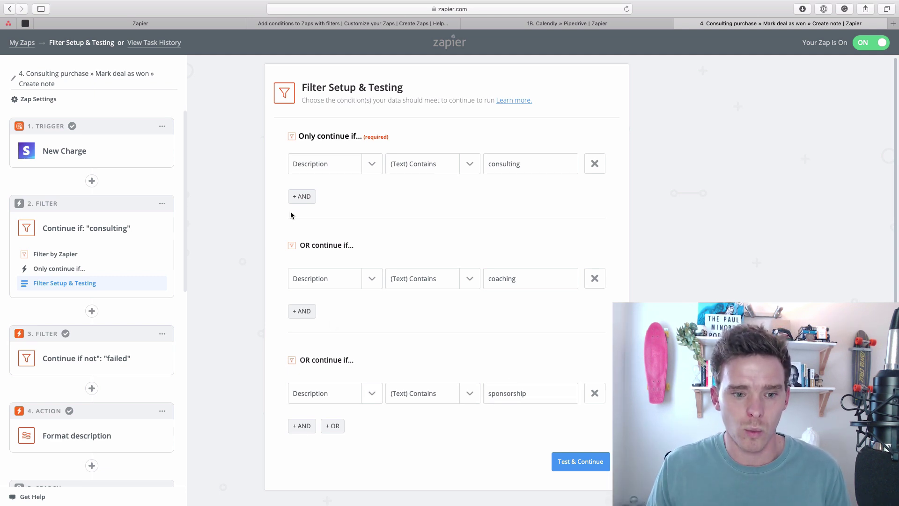
{"action": "scroll", "coordinate": [334, 332], "scroll_direction": "down", "scroll_amount": 1}
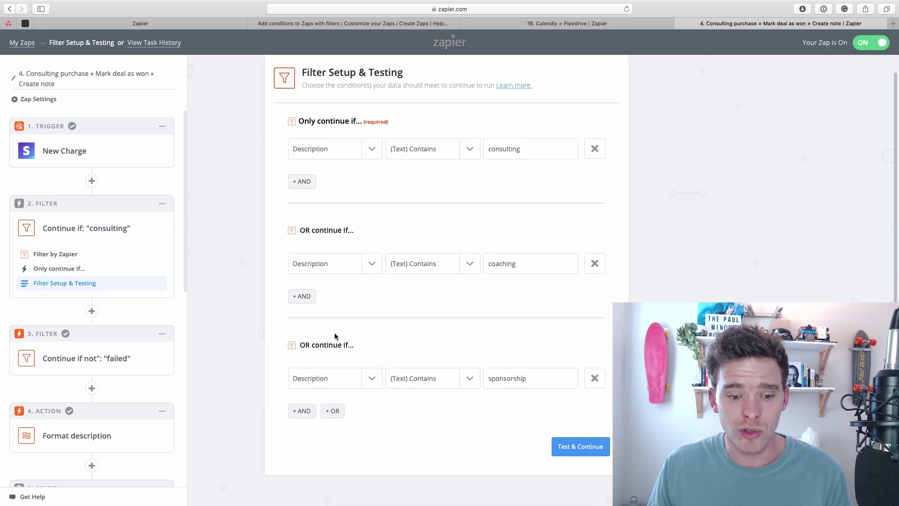
{"action": "left_click", "coordinate": [336, 412]}
{"action": "scroll", "coordinate": [347, 441], "scroll_direction": "down", "scroll_amount": 3}
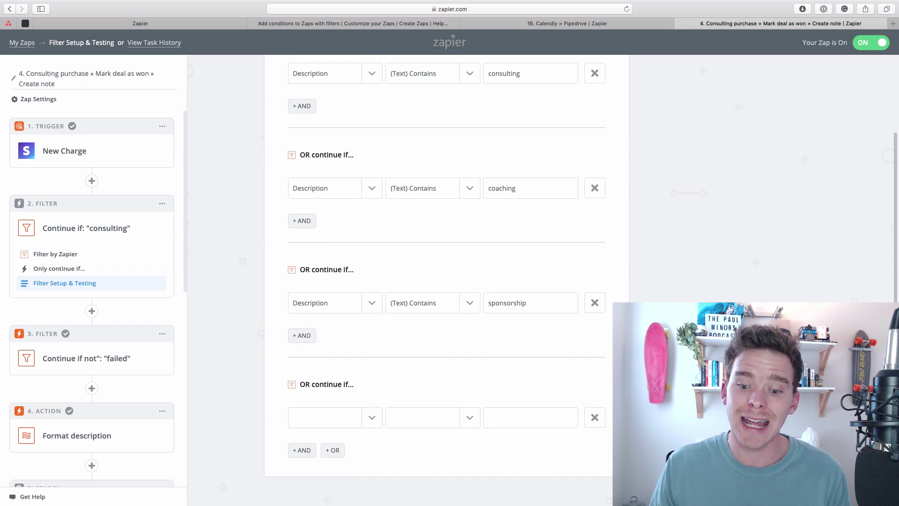
{"action": "left_click", "coordinate": [600, 420]}
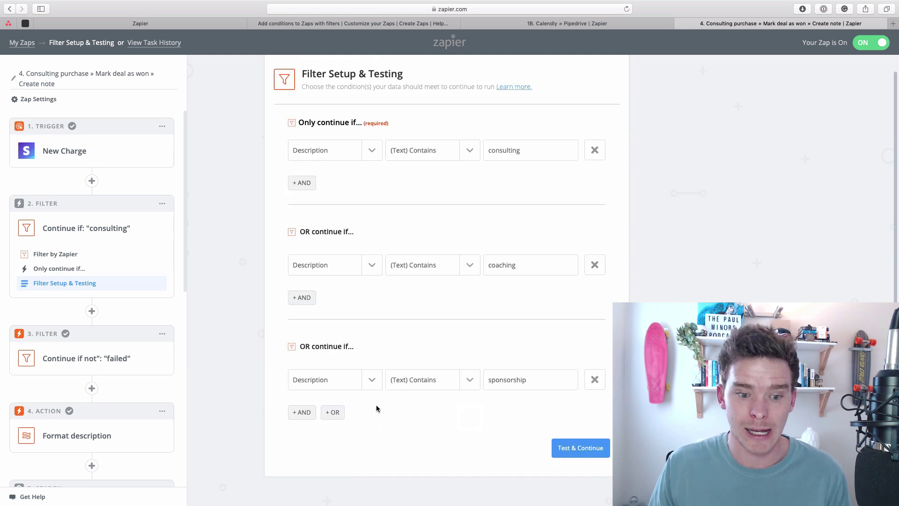
{"action": "left_click", "coordinate": [306, 412]}
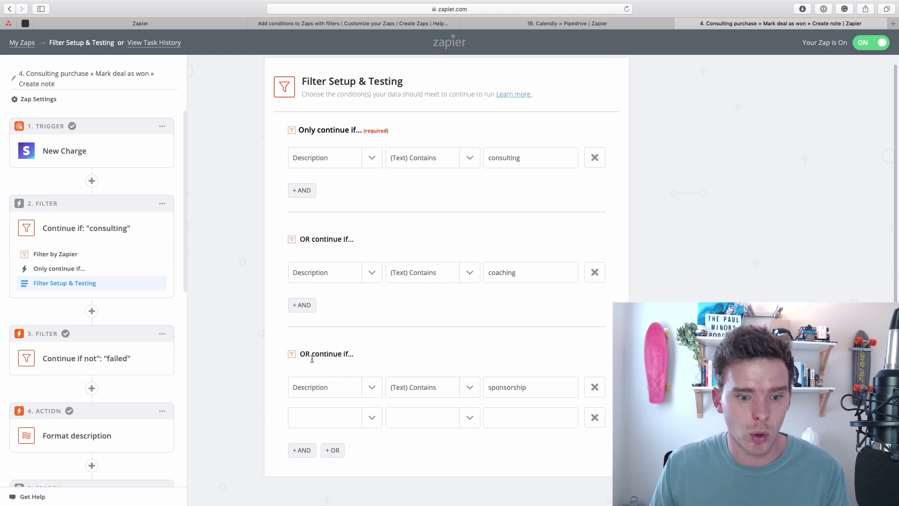
{"action": "left_click", "coordinate": [594, 417]}
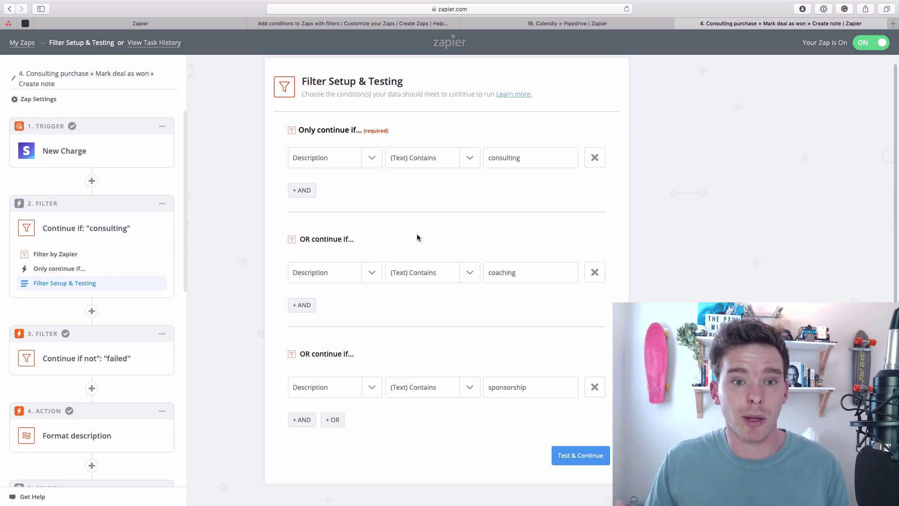
Collapse the '2. Filter' card and scroll the outline to review the later Format and Pipedrive steps
{"action": "left_click", "coordinate": [89, 221]}
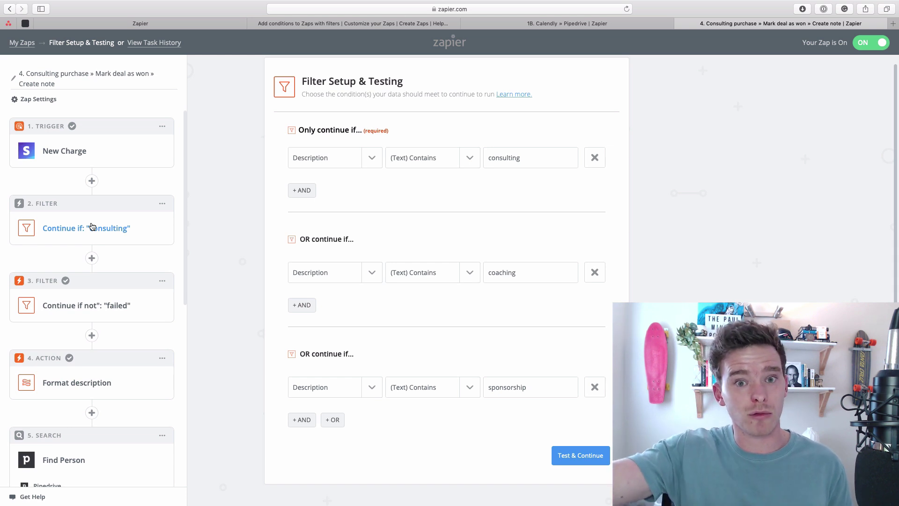
{"action": "scroll", "coordinate": [93, 230], "scroll_direction": "down", "scroll_amount": 5}
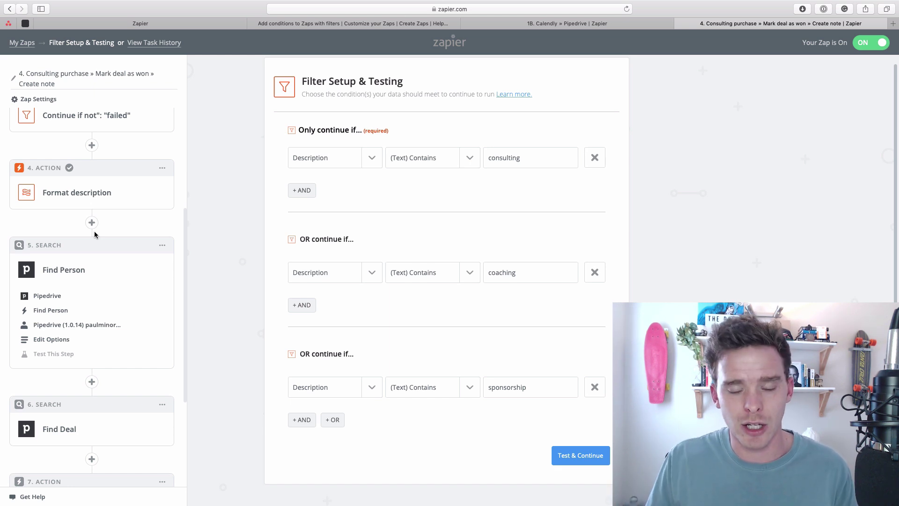
{"action": "scroll", "coordinate": [93, 231], "scroll_direction": "up", "scroll_amount": 5}
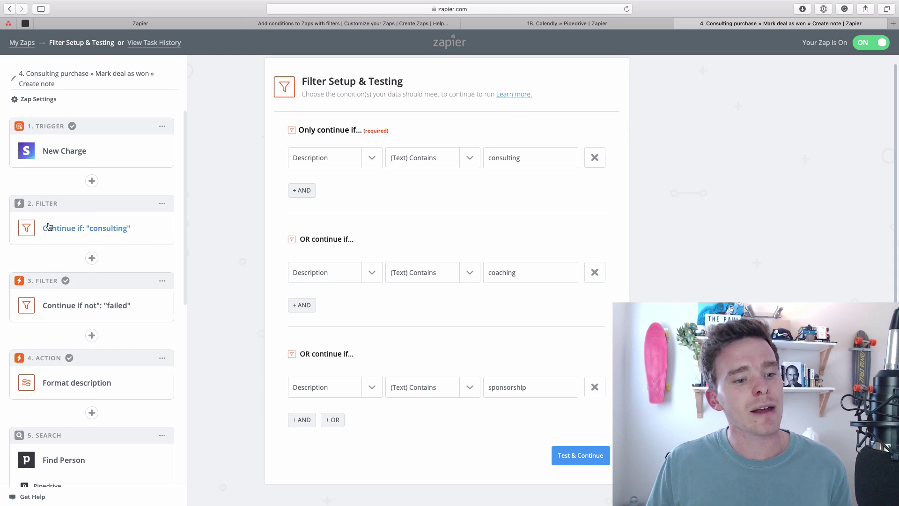